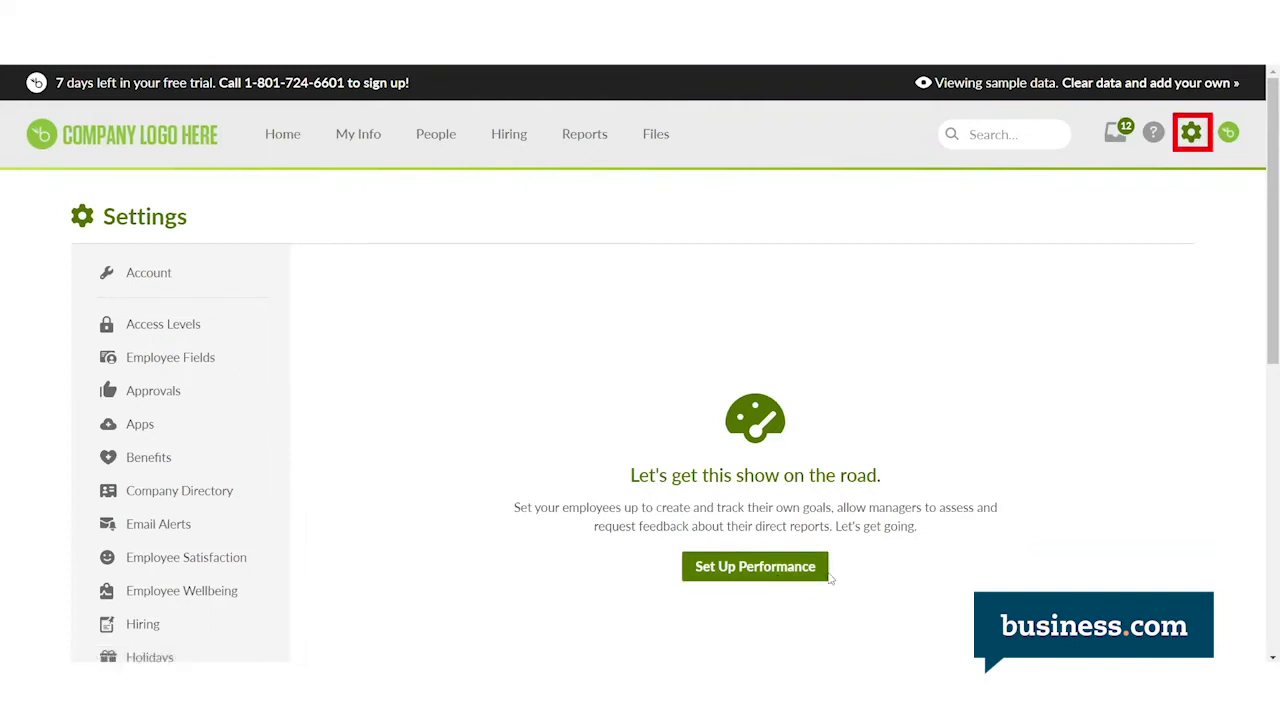
Start performance setup and keep All Employees as the participants on the People step
click(743, 568)
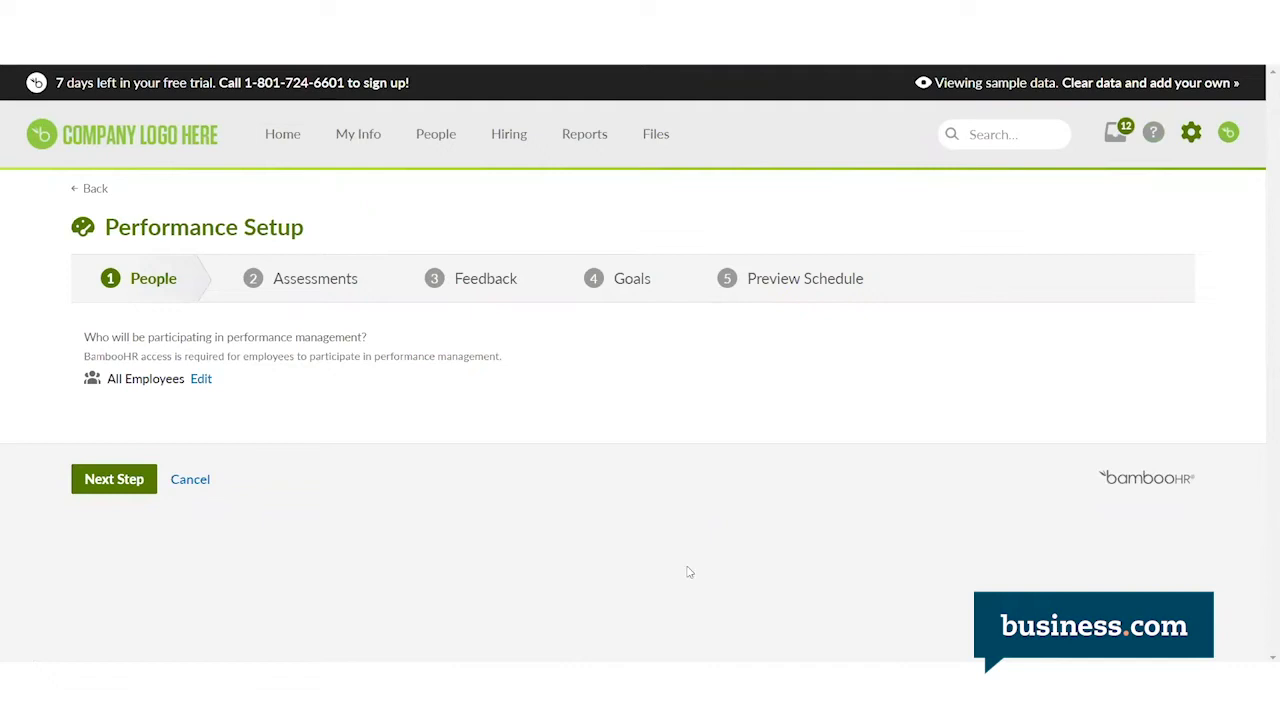
click(201, 379)
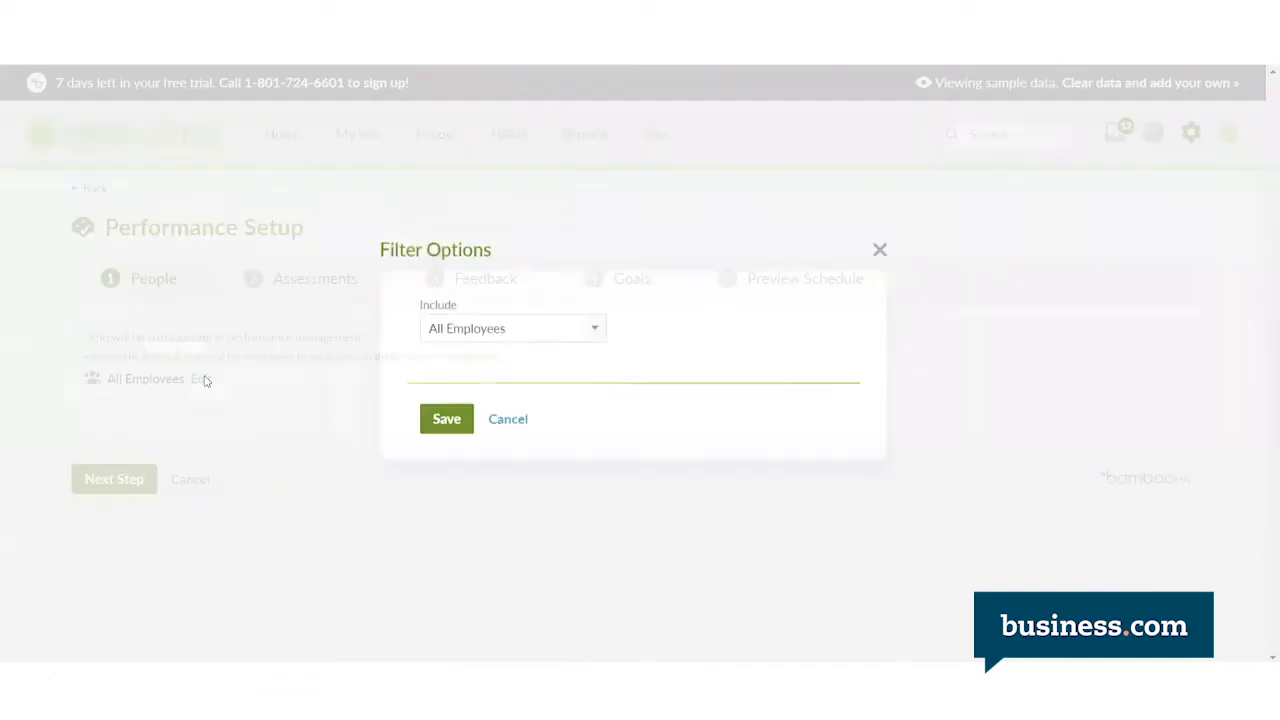
click(594, 333)
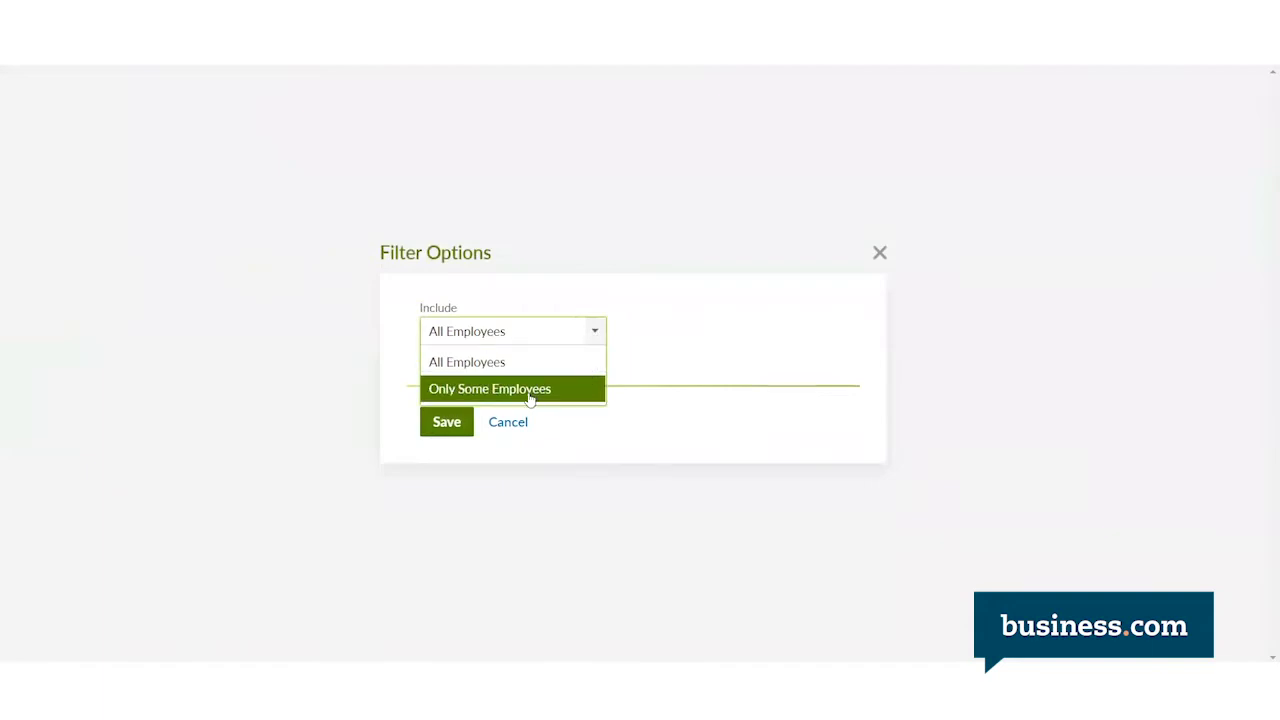
click(511, 363)
click(448, 424)
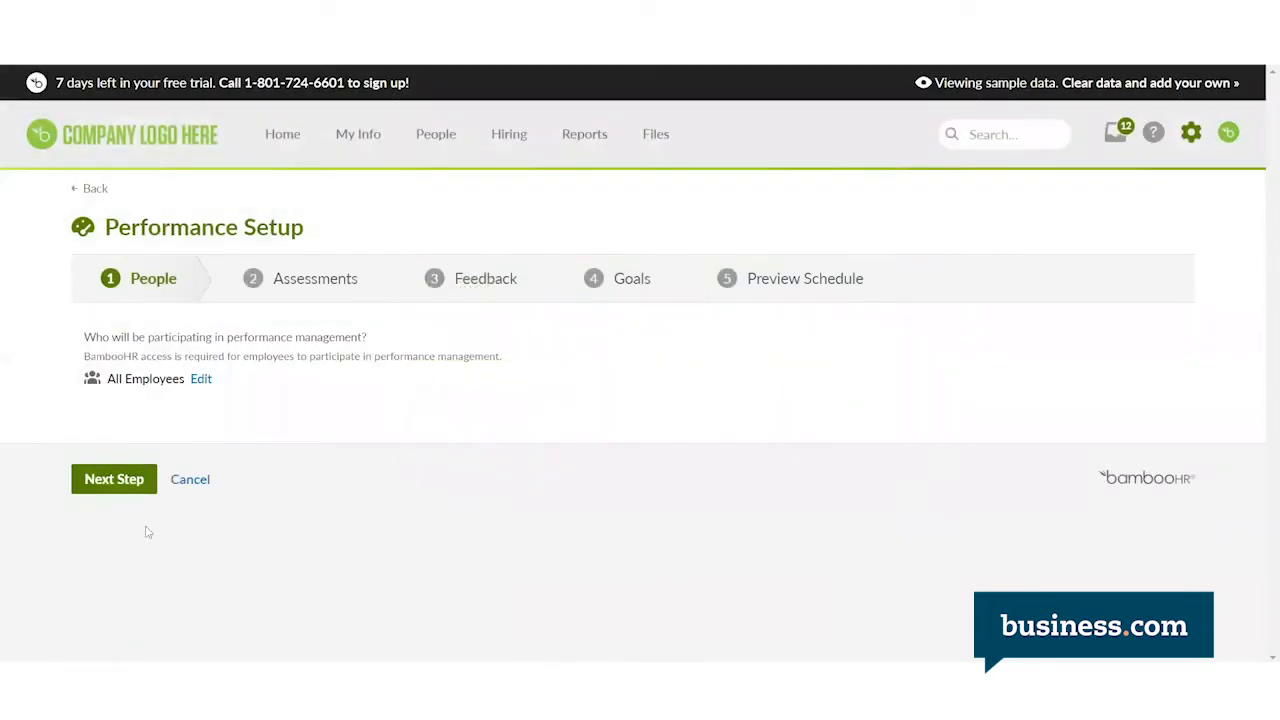
On the Assessments step, set the start date to 05/11/2022 and frequency to Every 3 Months
click(100, 482)
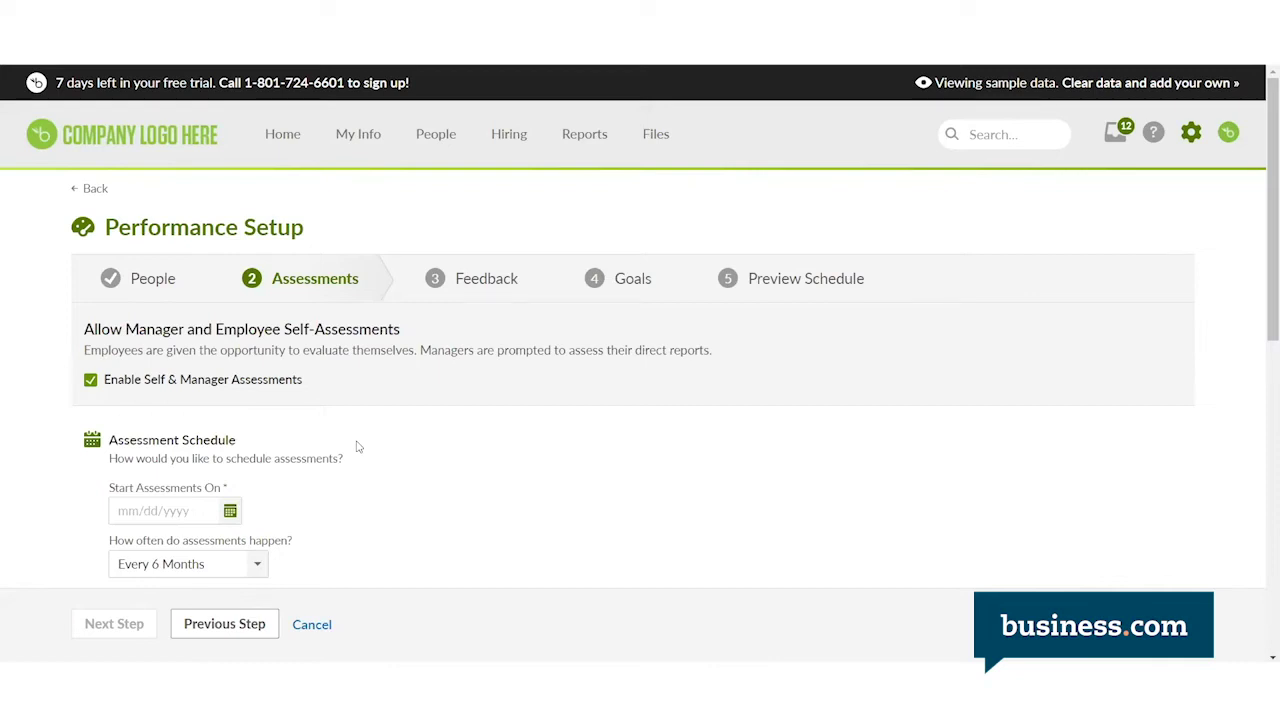
scroll(358, 446, down, 3)
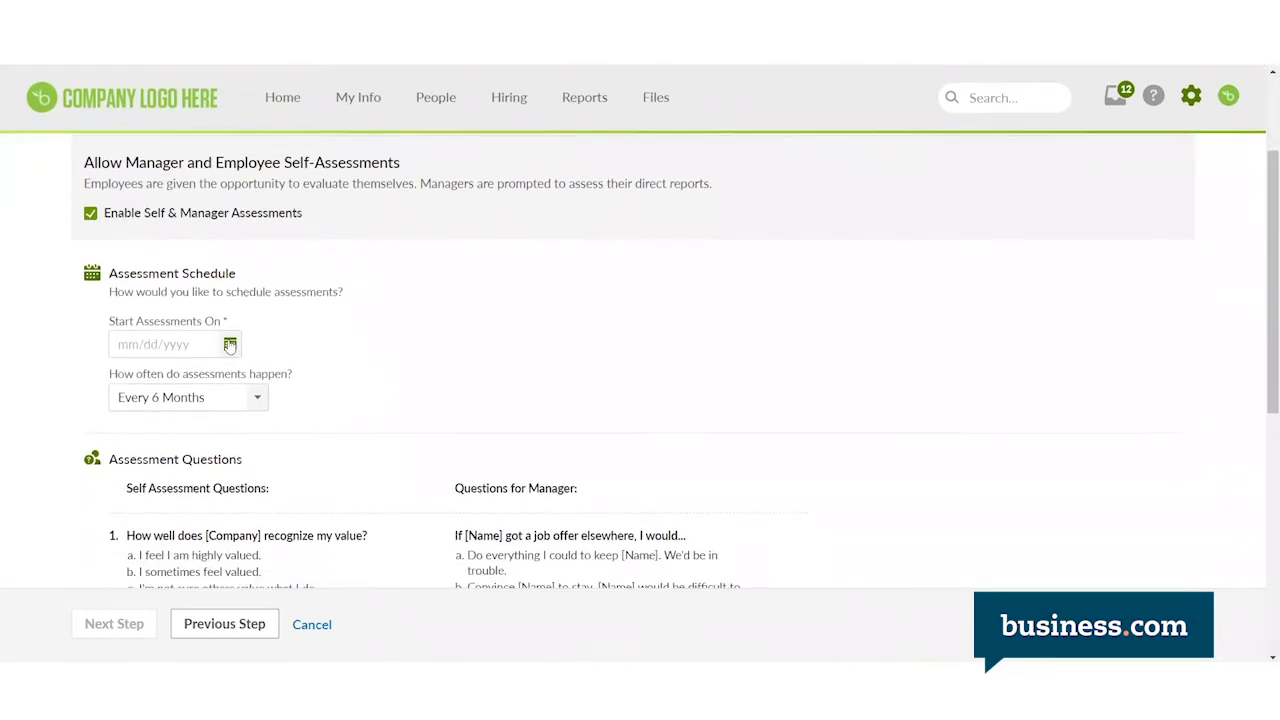
click(231, 344)
click(238, 480)
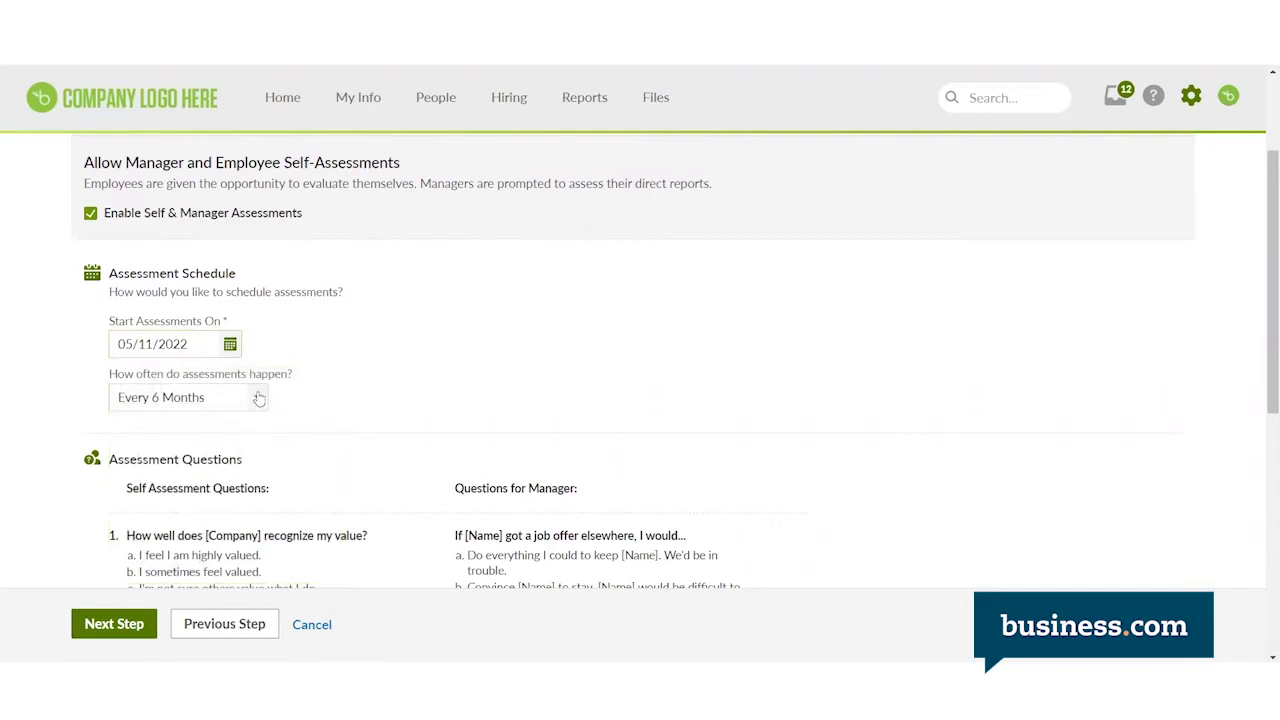
click(259, 399)
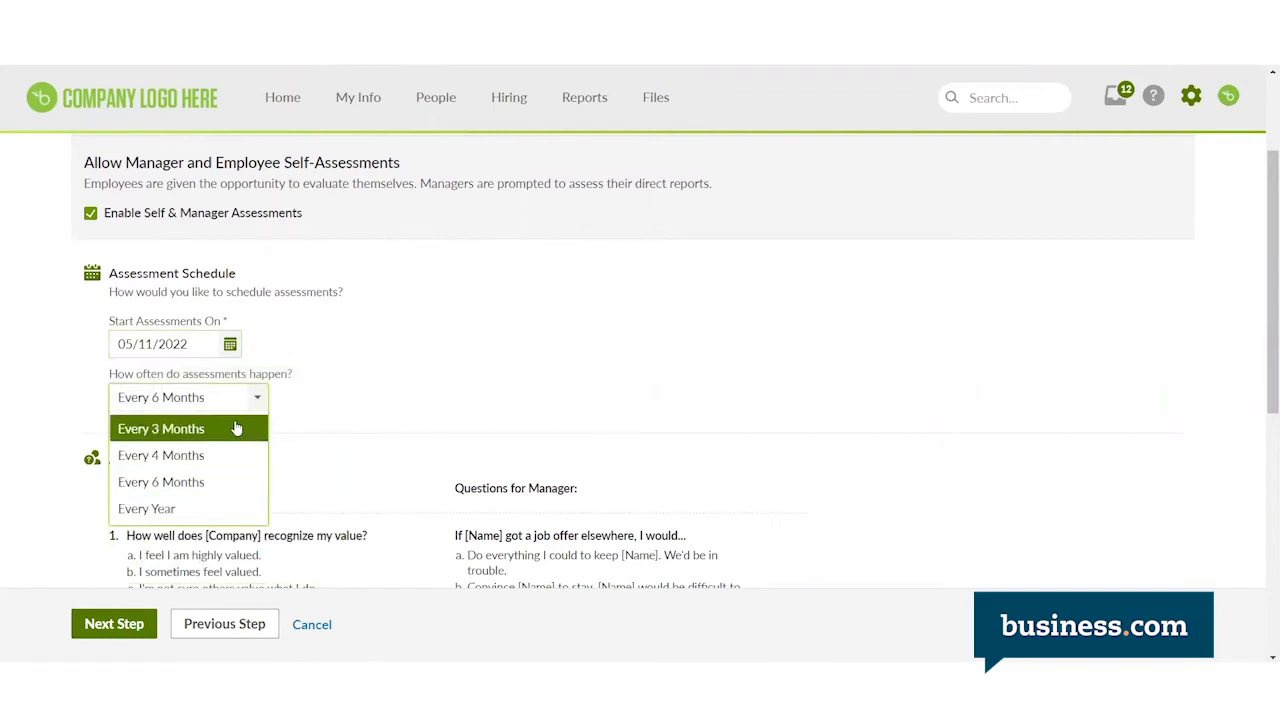
click(213, 429)
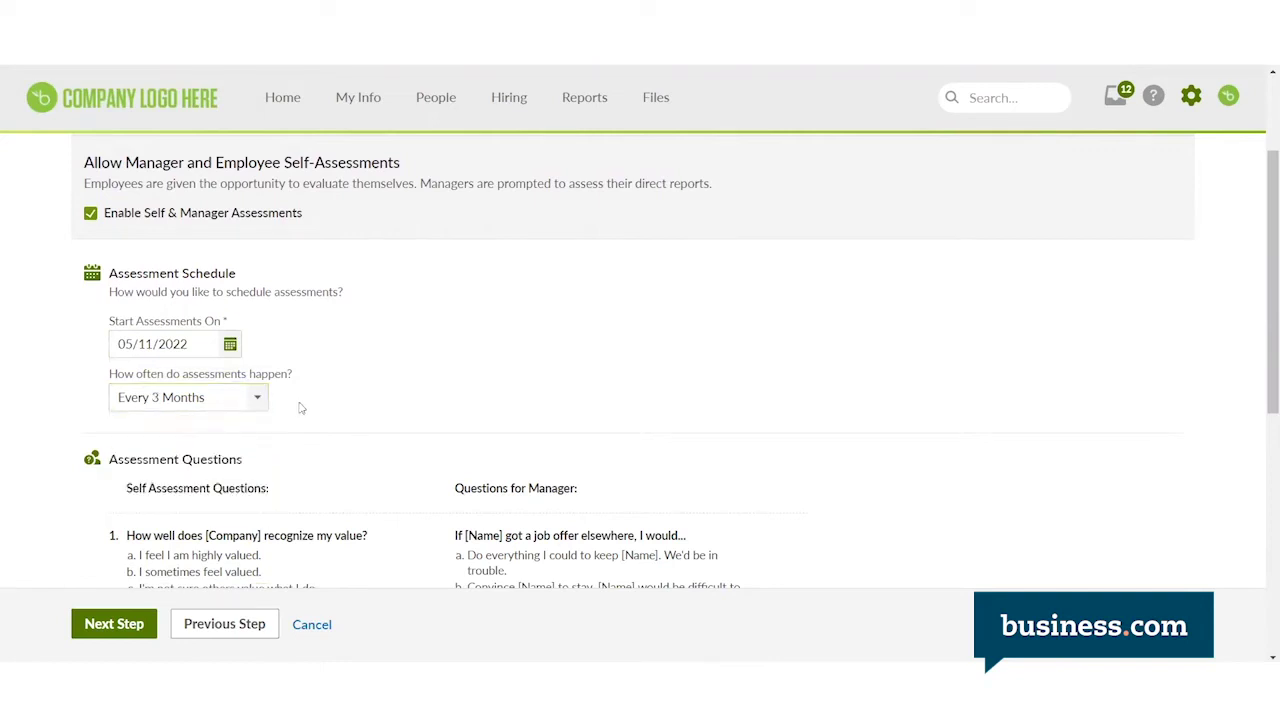
Add a test question 5 with a rating scale, inspect its options, then remove it
scroll(300, 407, down, 2)
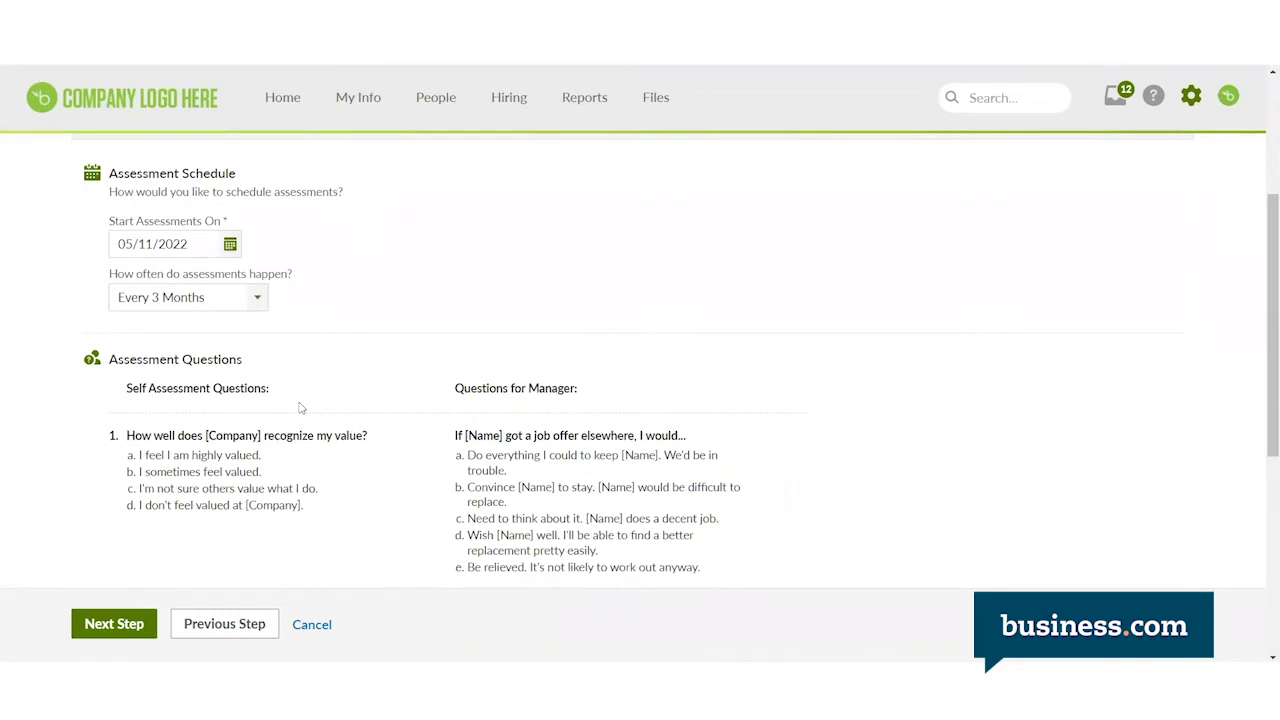
scroll(300, 407, down, 2)
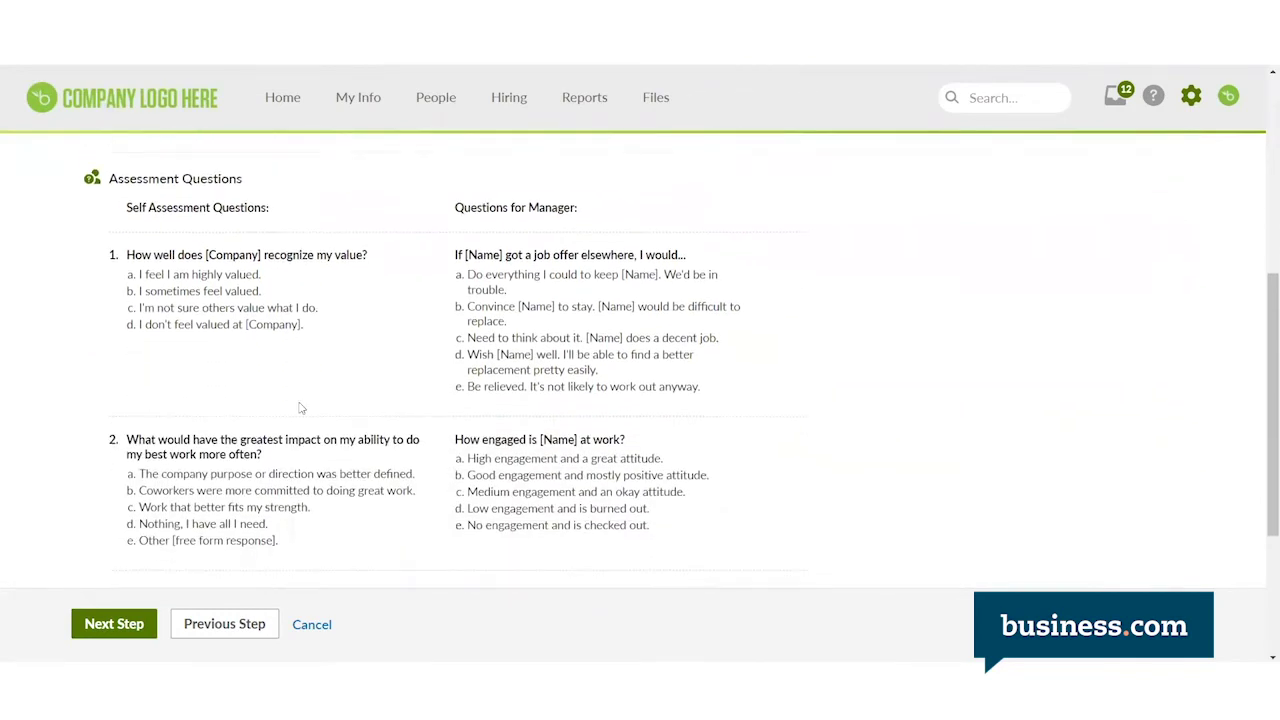
scroll(300, 407, down, 2)
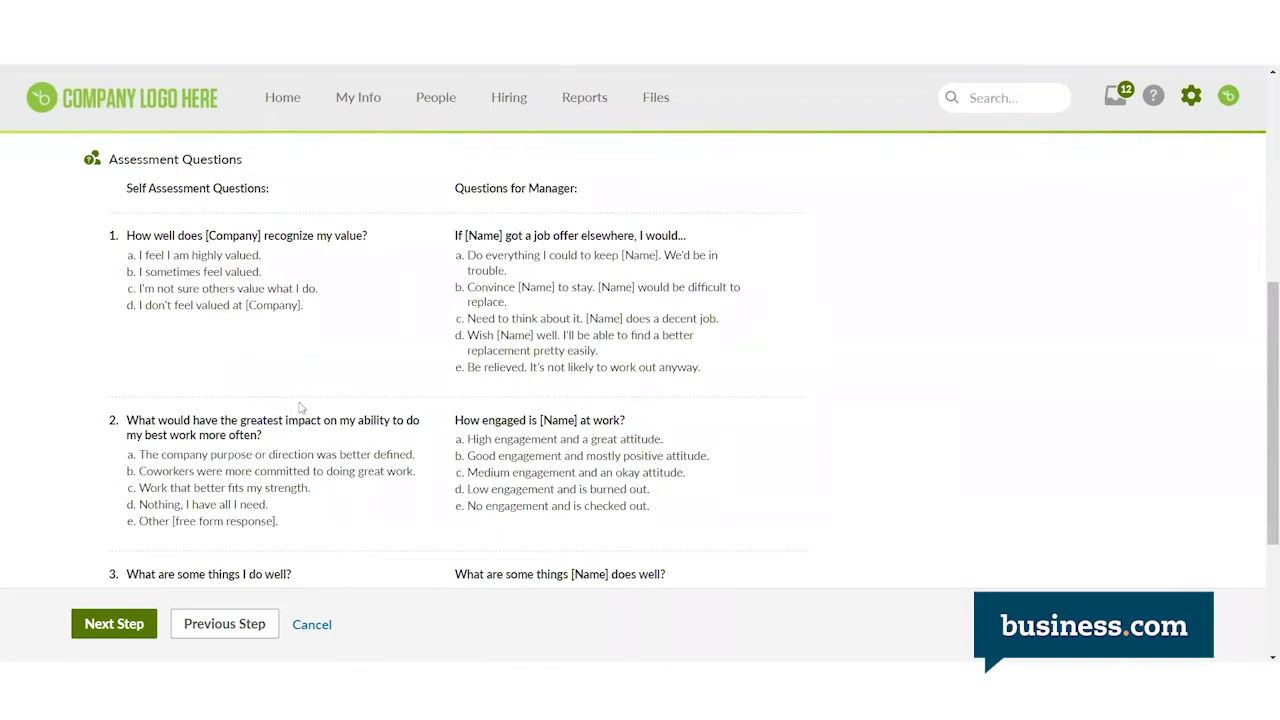
scroll(300, 407, down, 1)
scroll(300, 407, down, 4)
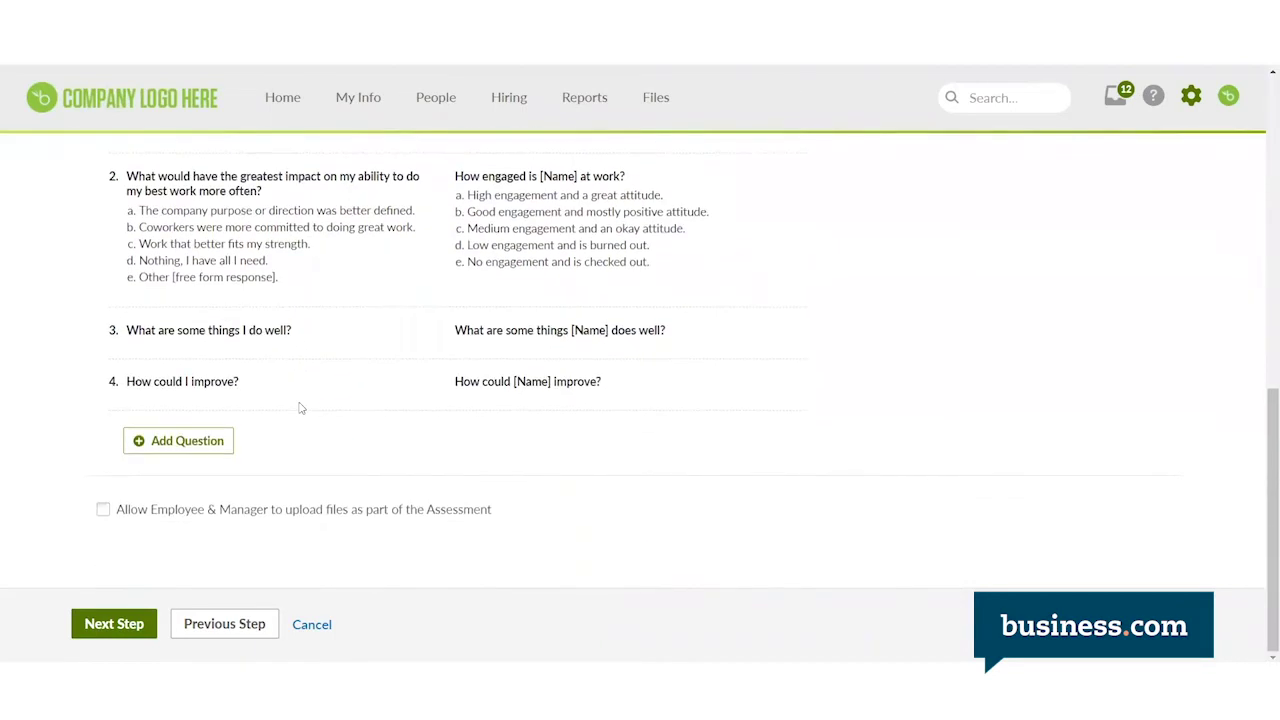
click(180, 441)
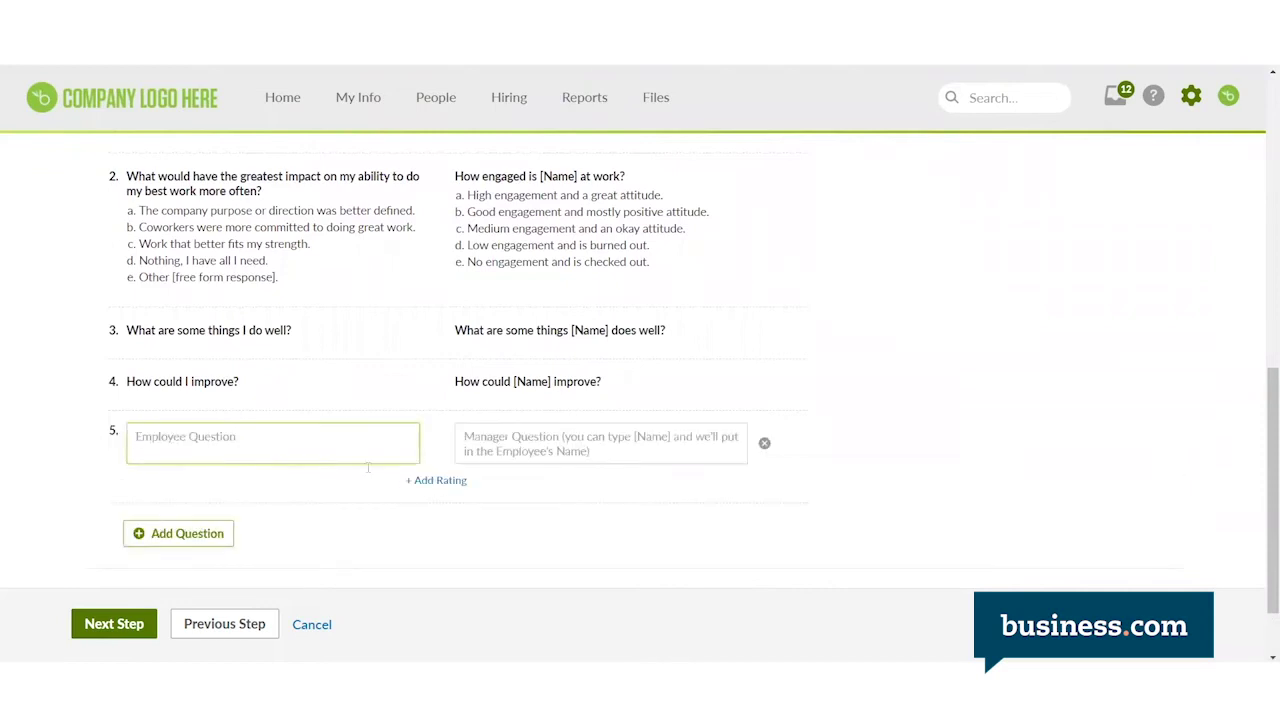
click(438, 481)
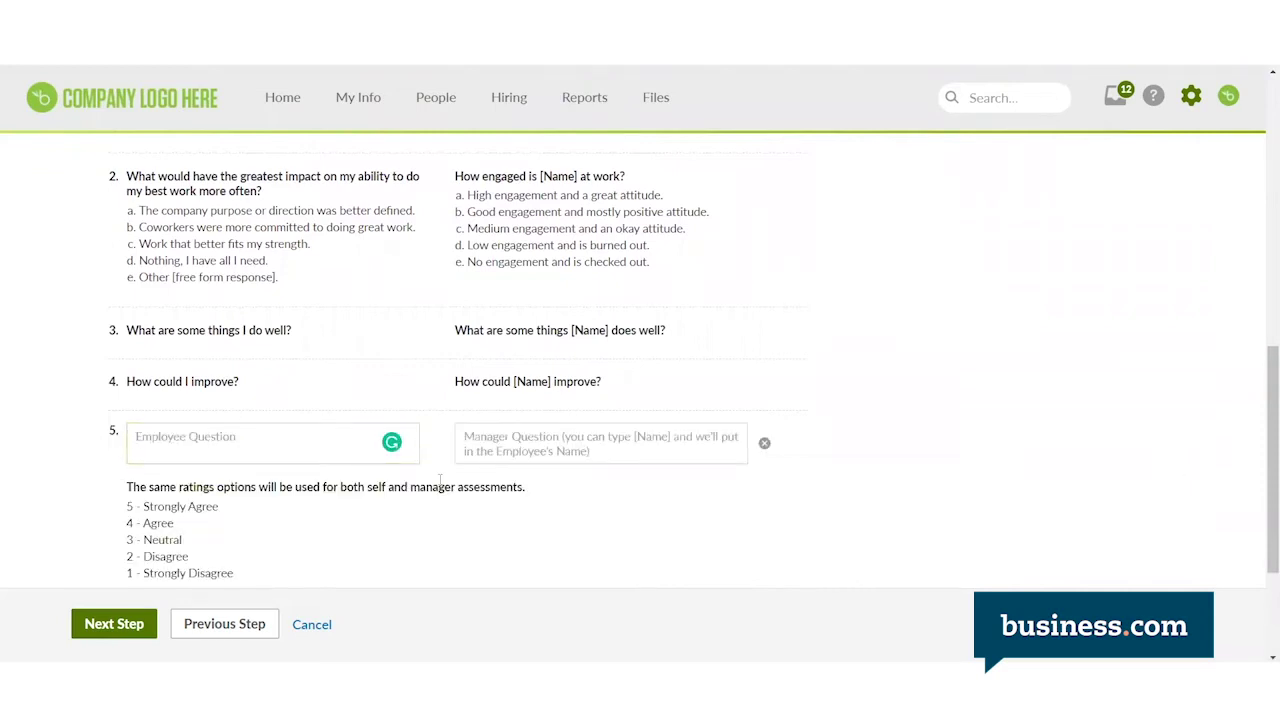
scroll(414, 517, down, 2)
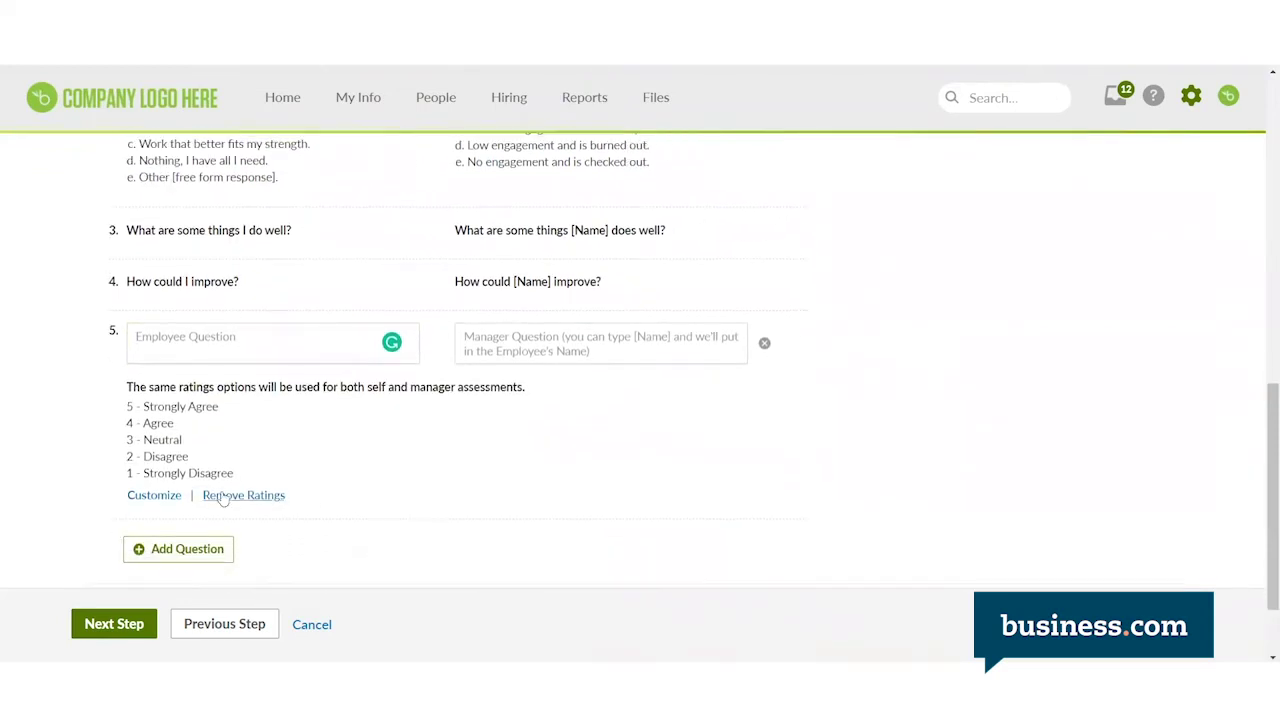
click(156, 496)
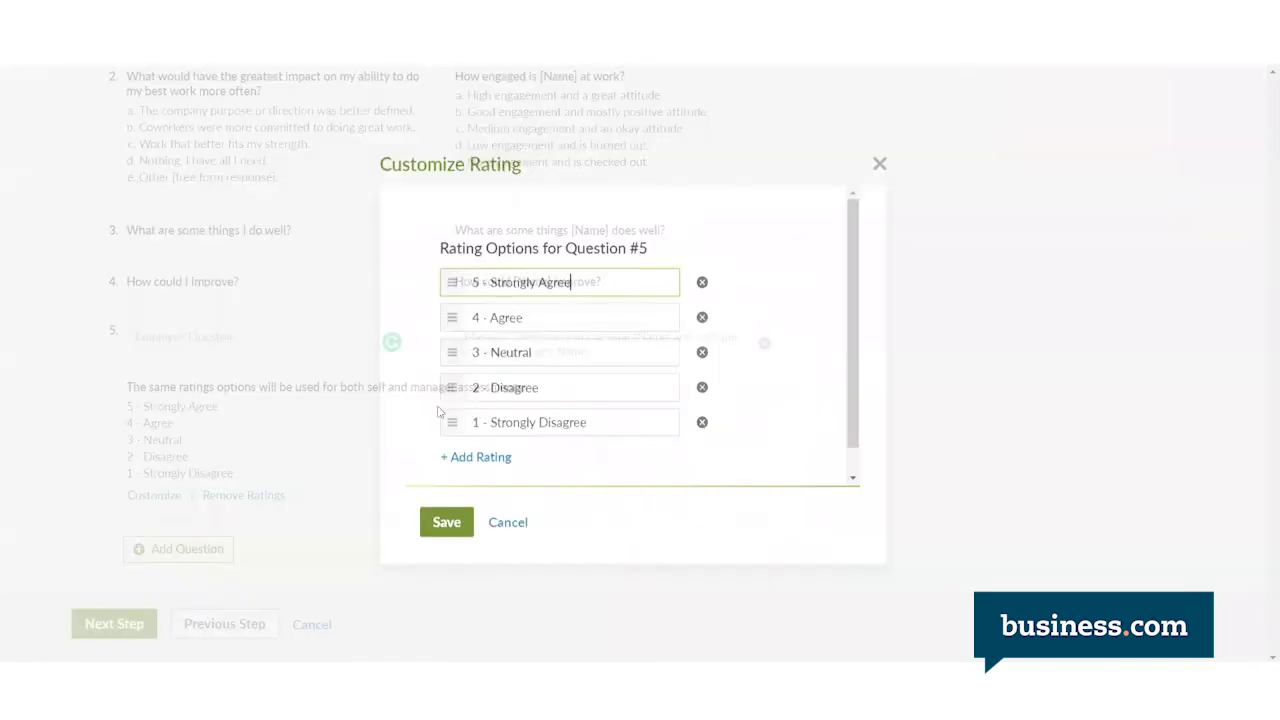
drag(572, 286, 453, 285)
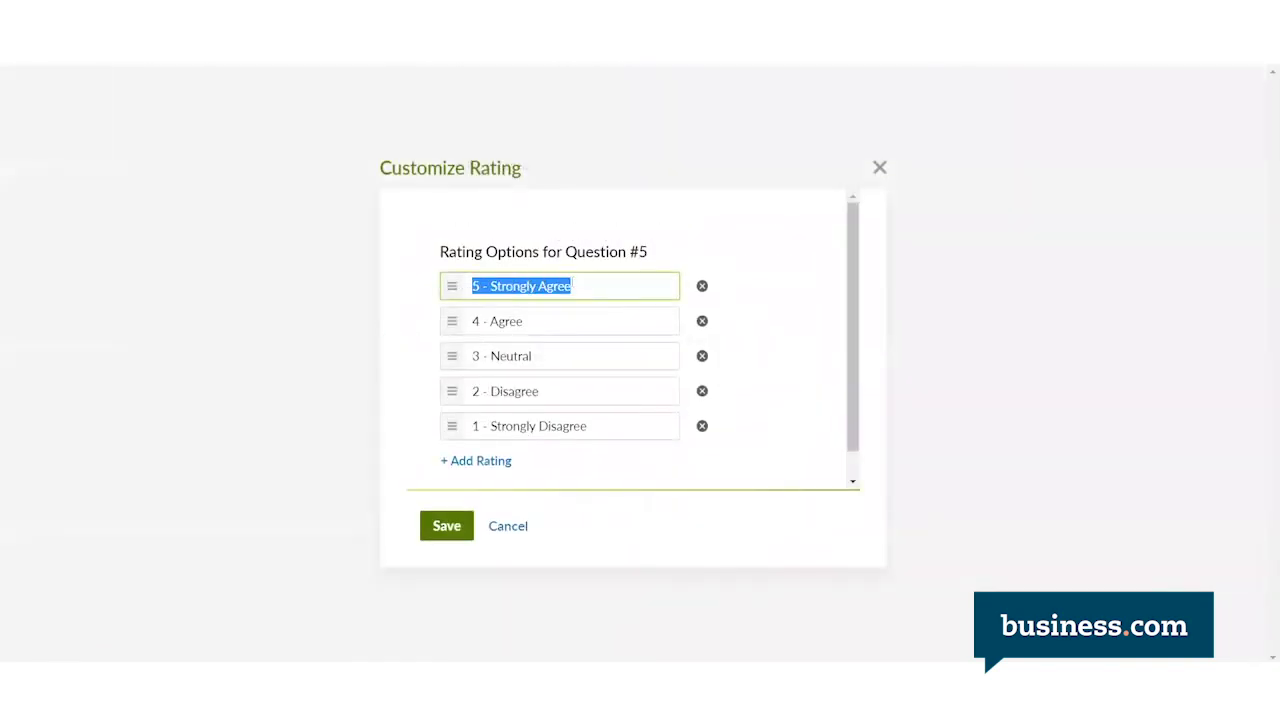
click(879, 167)
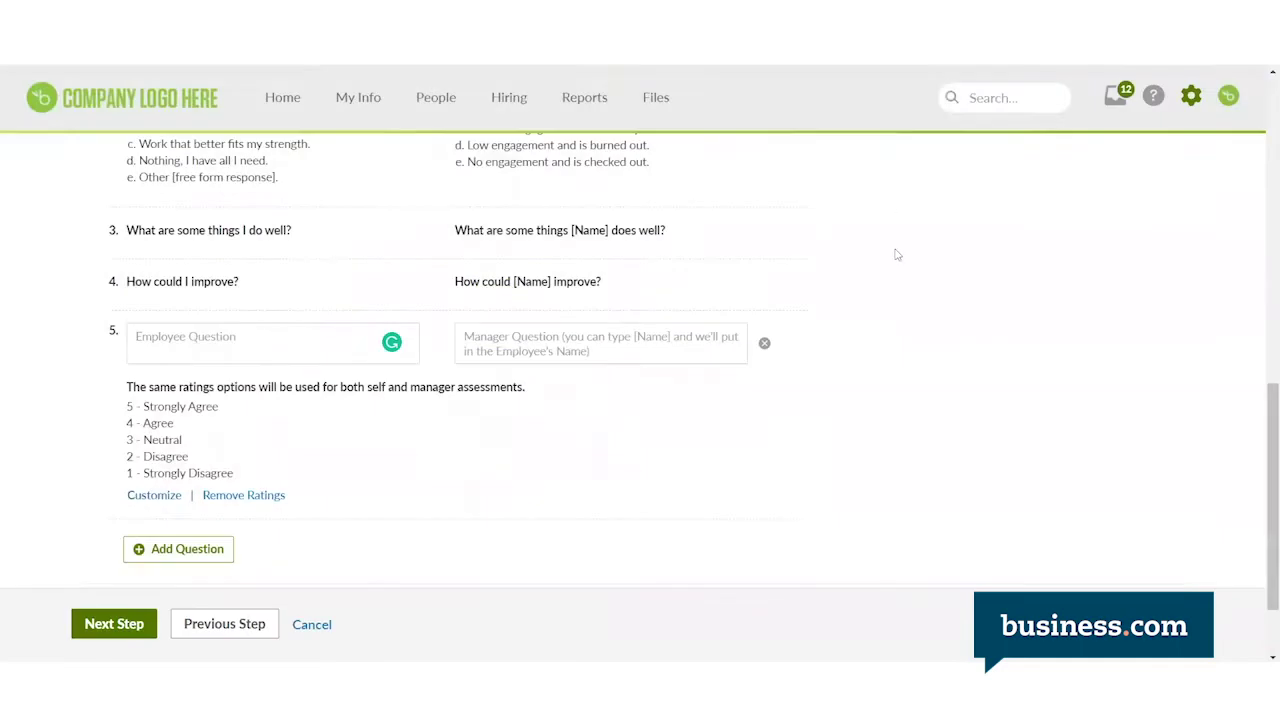
click(765, 344)
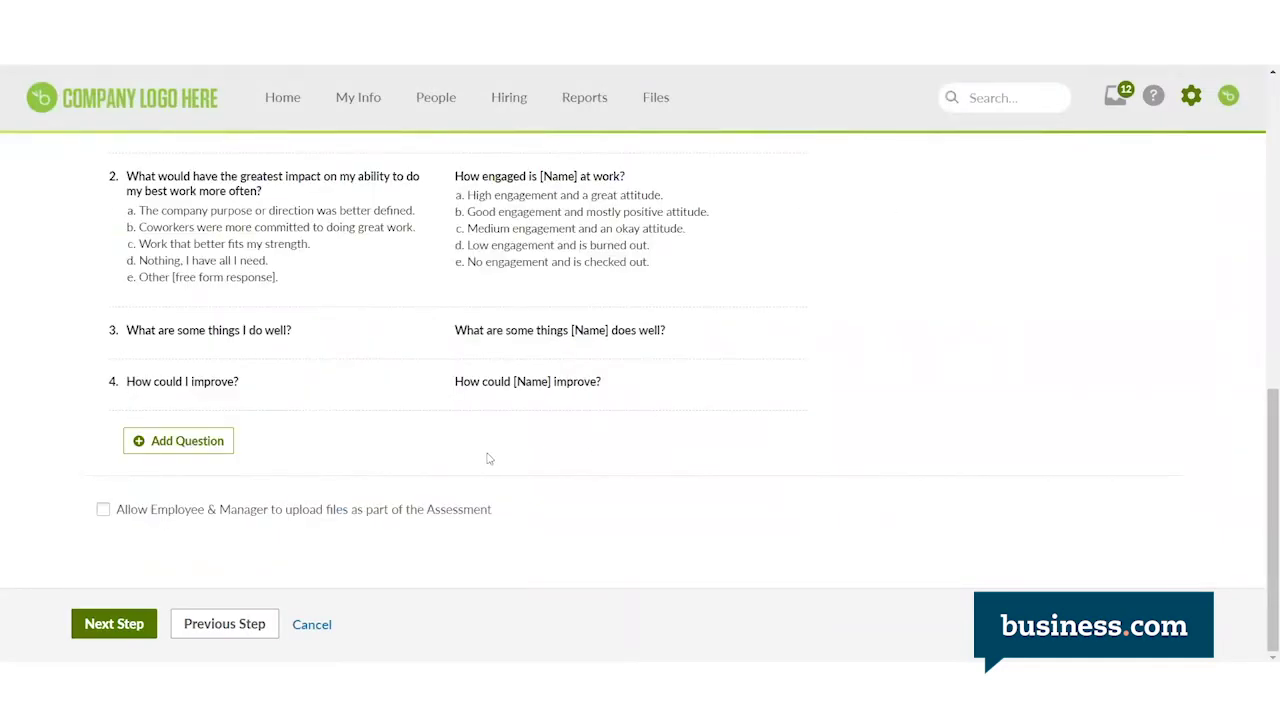
Allow employee and manager file uploads with assessments, make them required, and proceed to Feedback
click(104, 510)
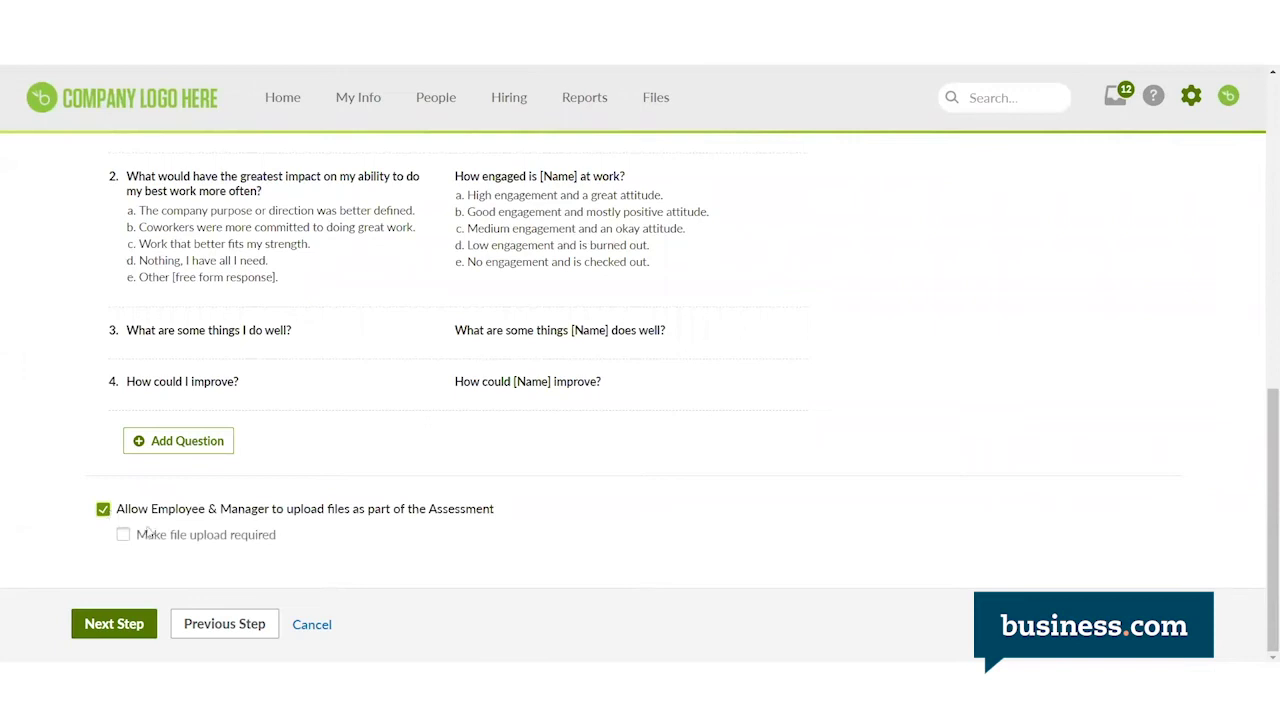
click(147, 537)
click(114, 624)
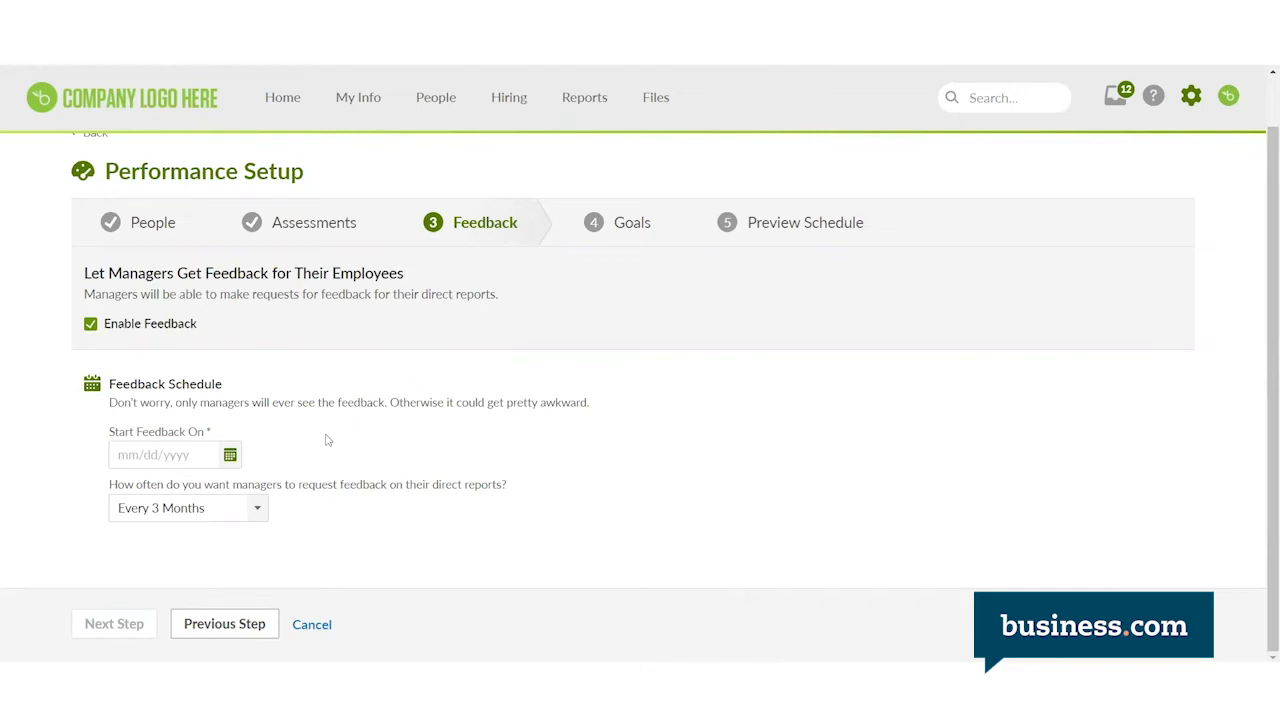
Set feedback requests to start on 05/25/2022 and repeat Every 6 Months
click(231, 455)
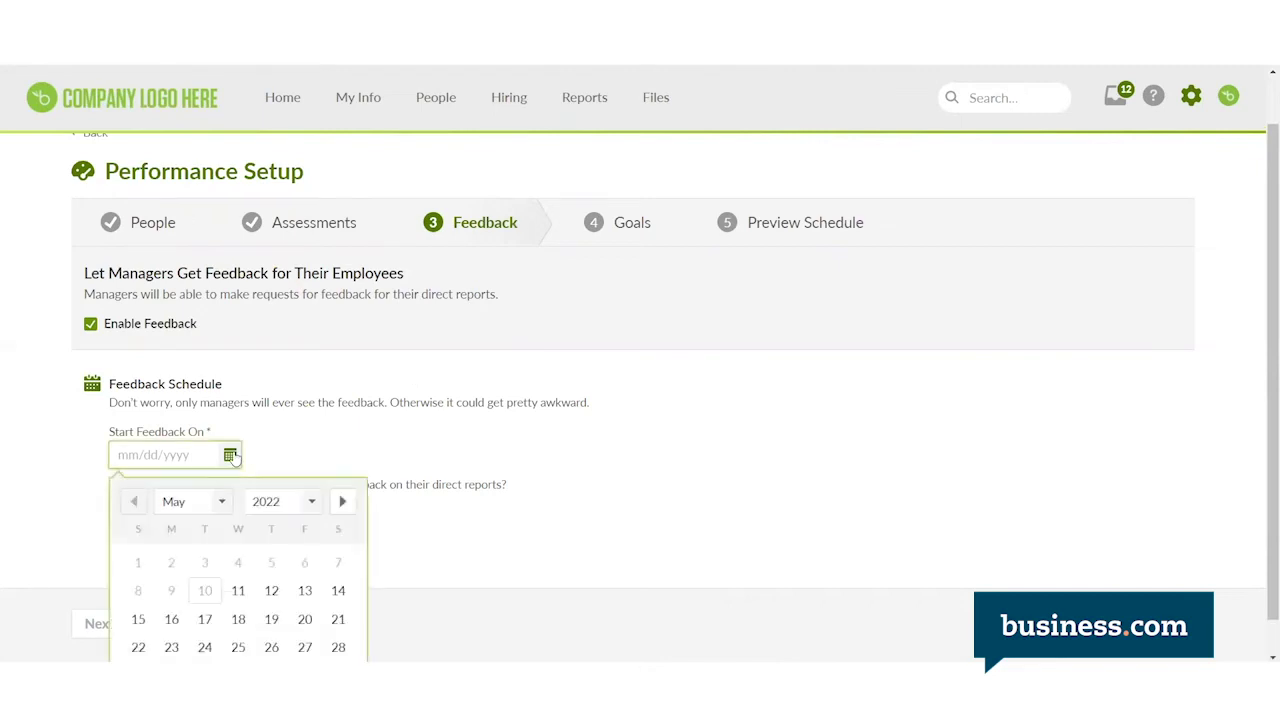
click(238, 648)
click(259, 510)
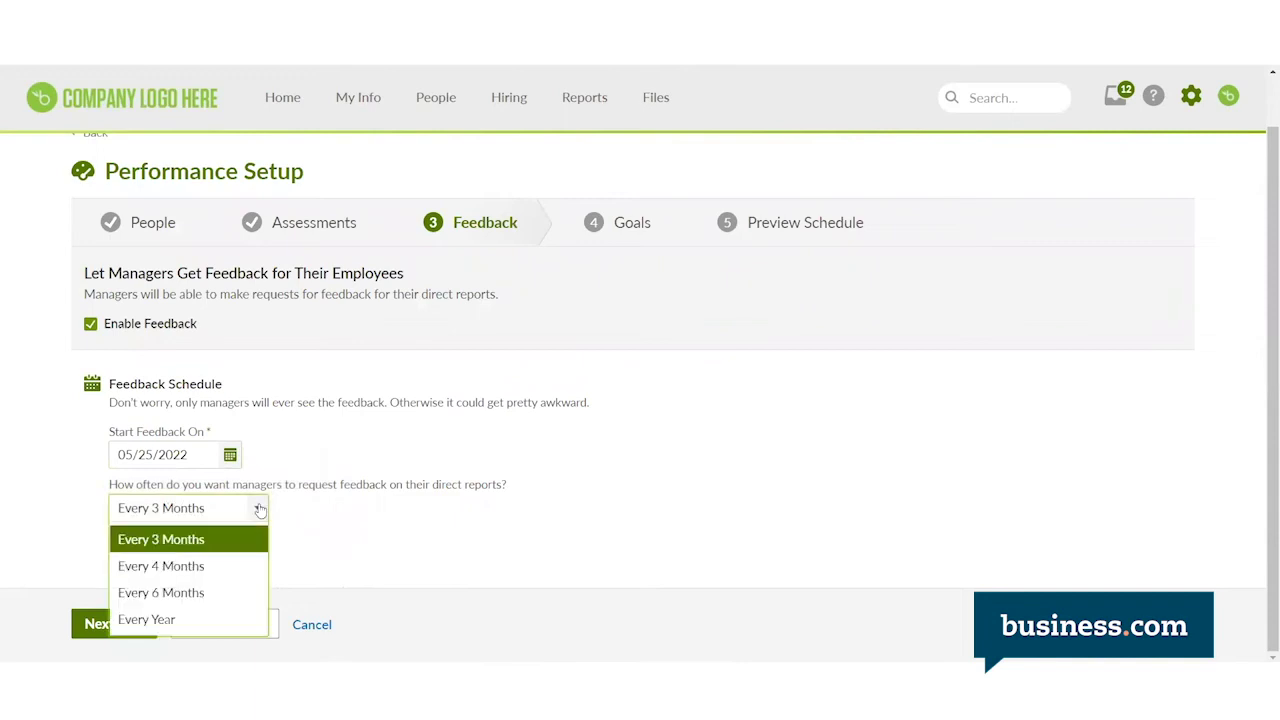
click(218, 593)
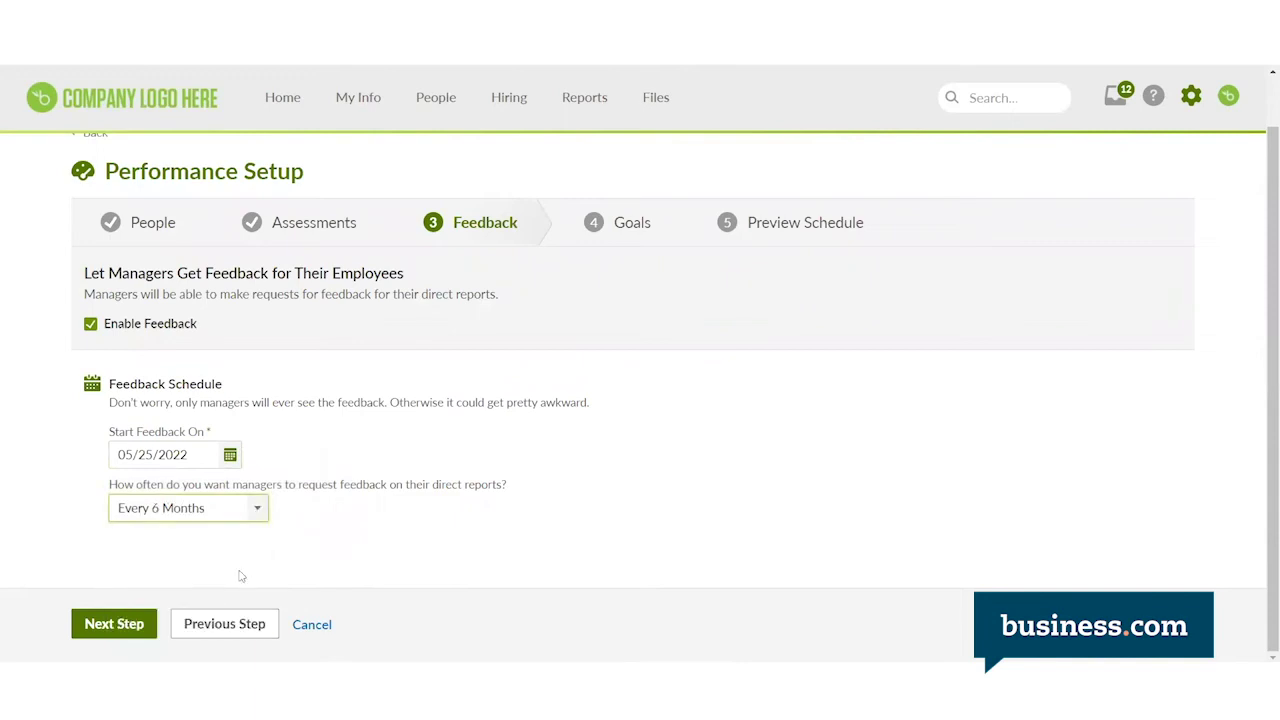
Advance to the Goals step, leaving Enable Goals checked
click(120, 626)
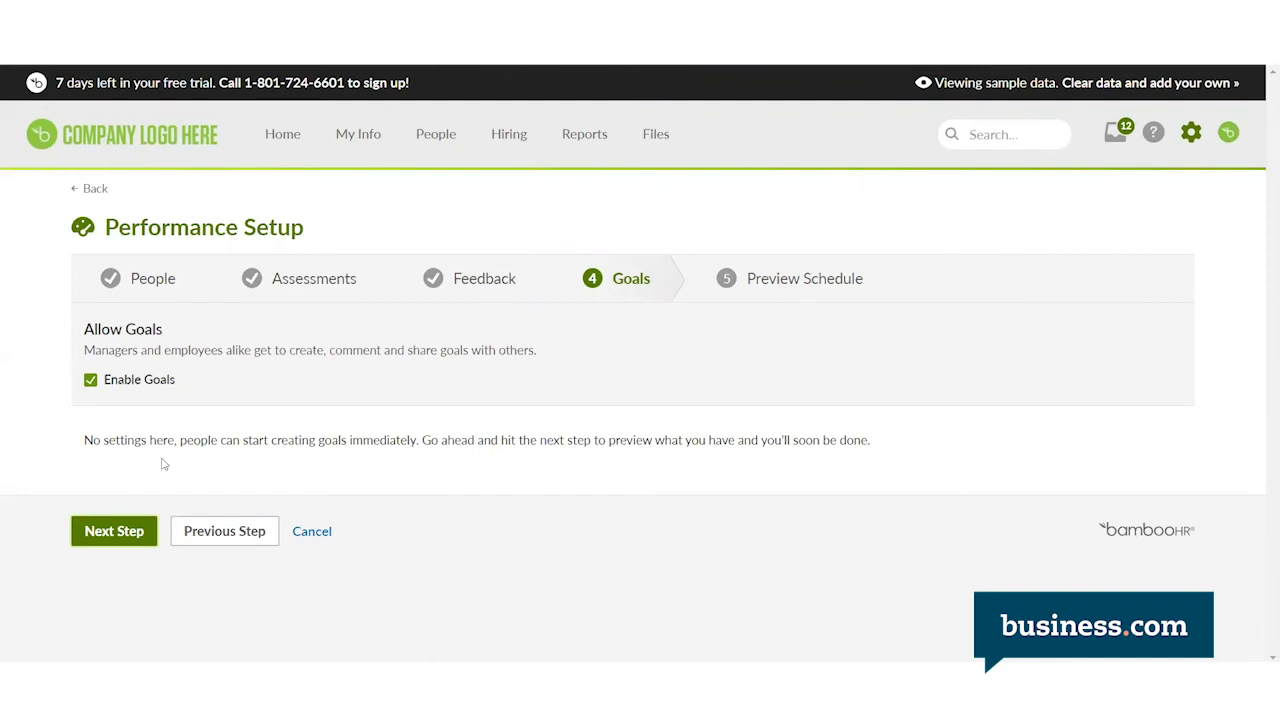
Open the Preview Schedule timeline of assessments, feedback and goals, then save the setup
click(116, 536)
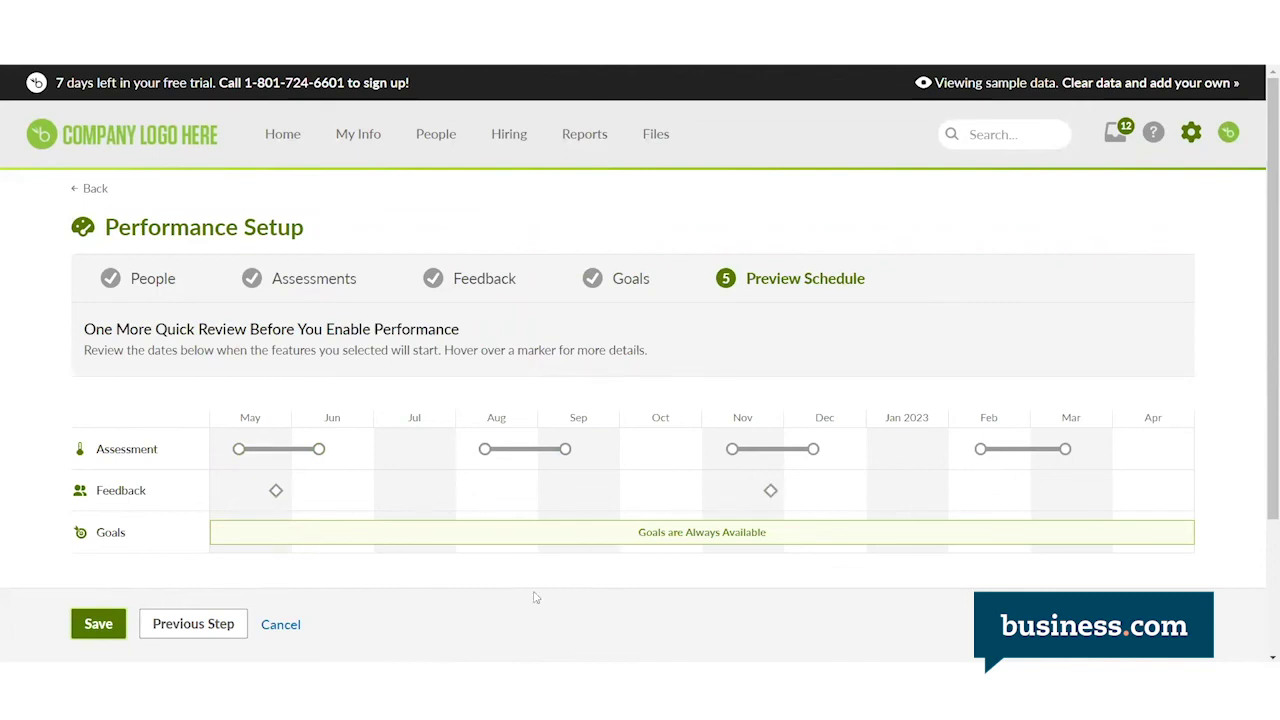
click(99, 627)
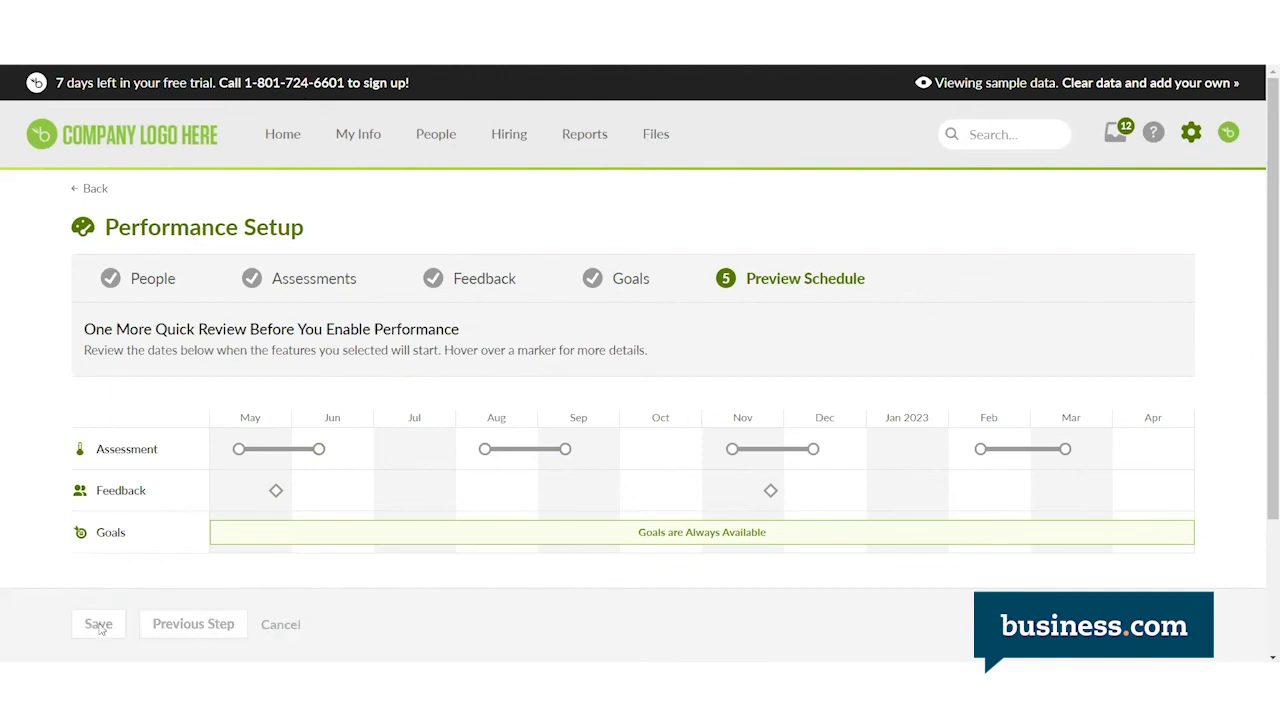